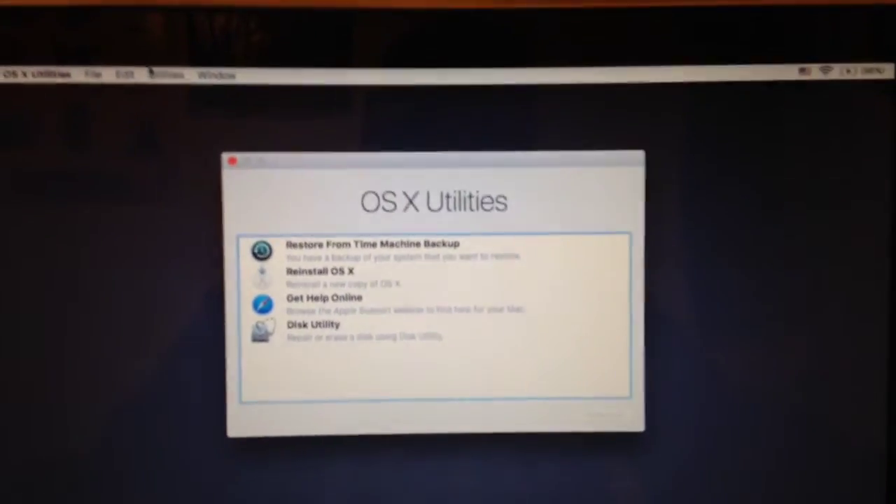
# Open Terminal from the OS X Utilities recovery environment and restart the Mac
pyautogui.click(163, 70)
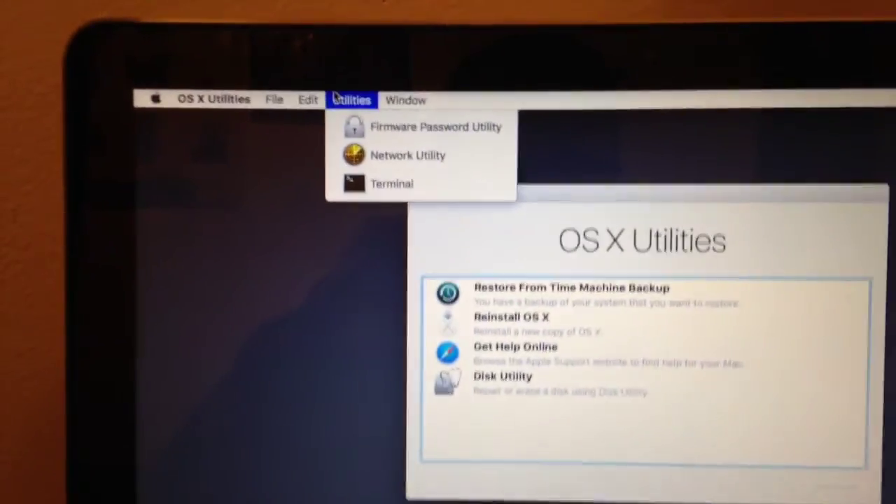
pyautogui.click(387, 170)
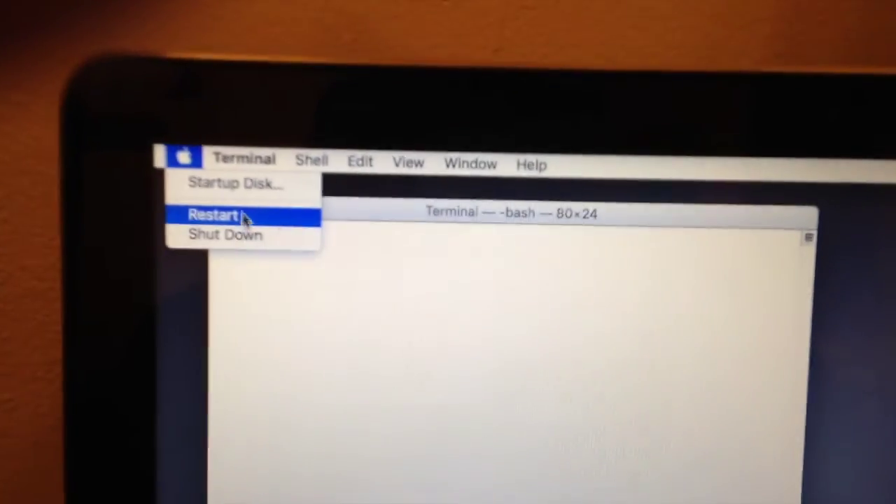
pyautogui.click(210, 198)
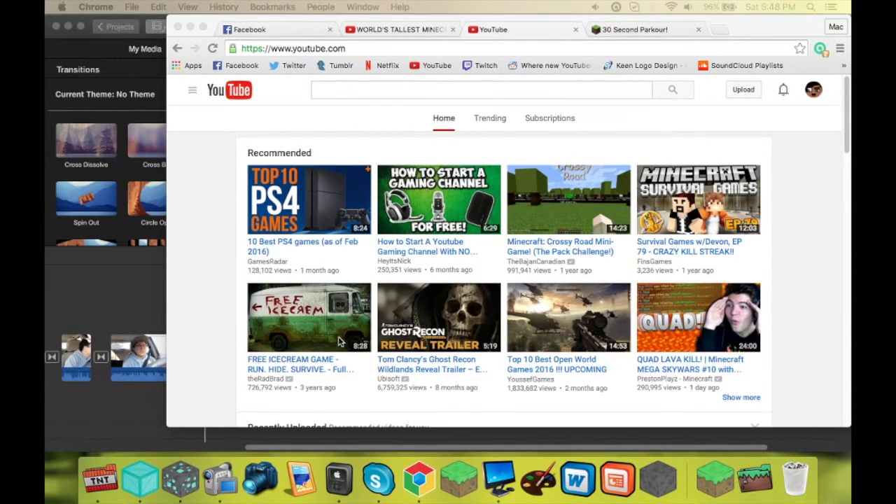
# Open Terminal from Launchpad's Other folder and check the System Integrity Protection status with csrutil status
pyautogui.press('F4')
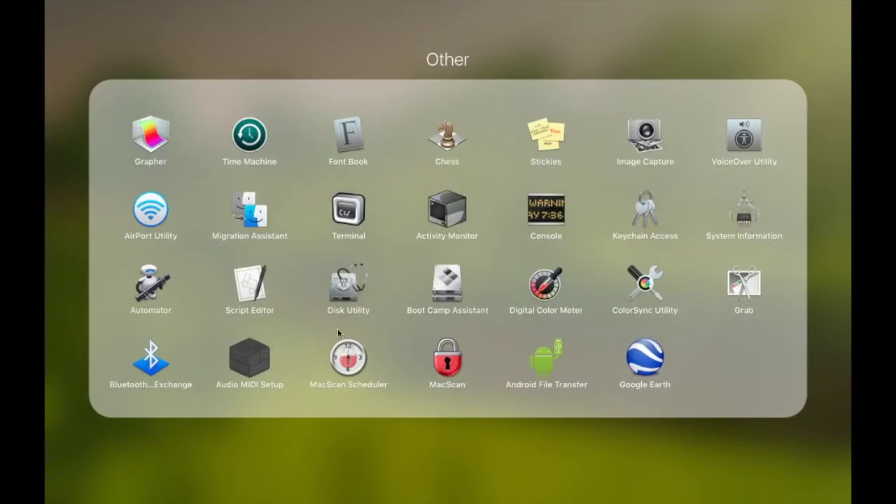
pyautogui.click(340, 56)
pyautogui.click(457, 153)
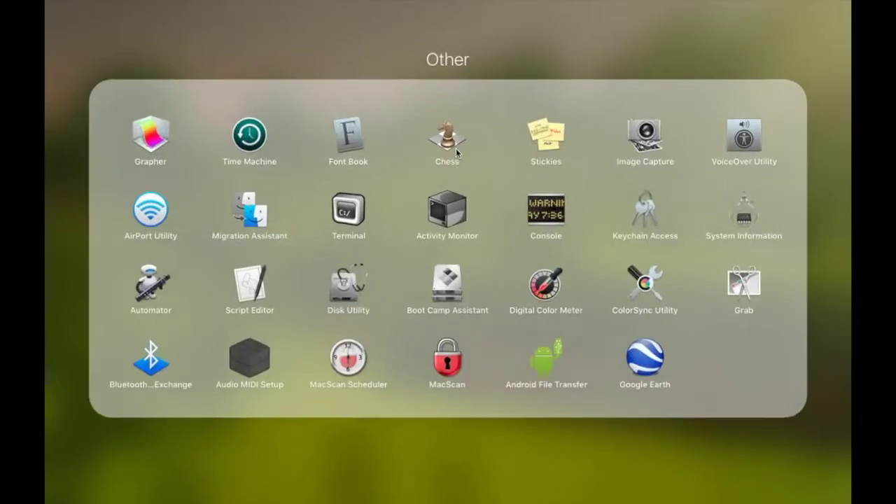
pyautogui.click(333, 213)
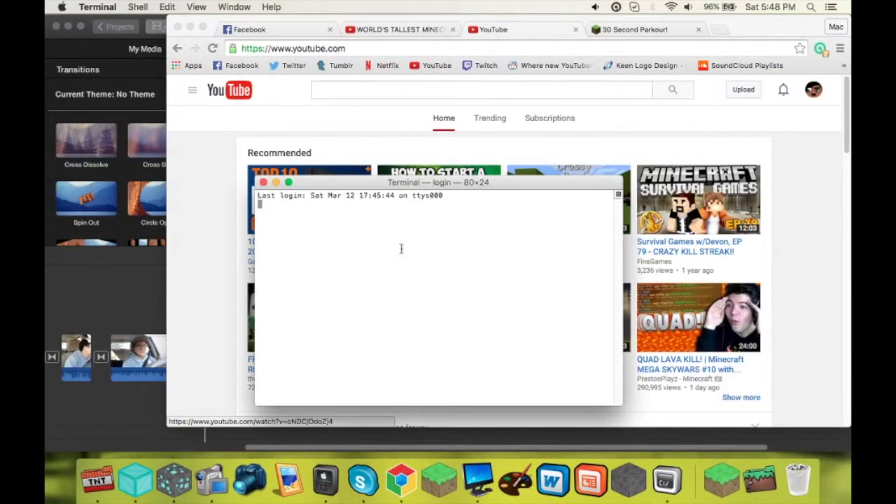
pyautogui.write('csru')
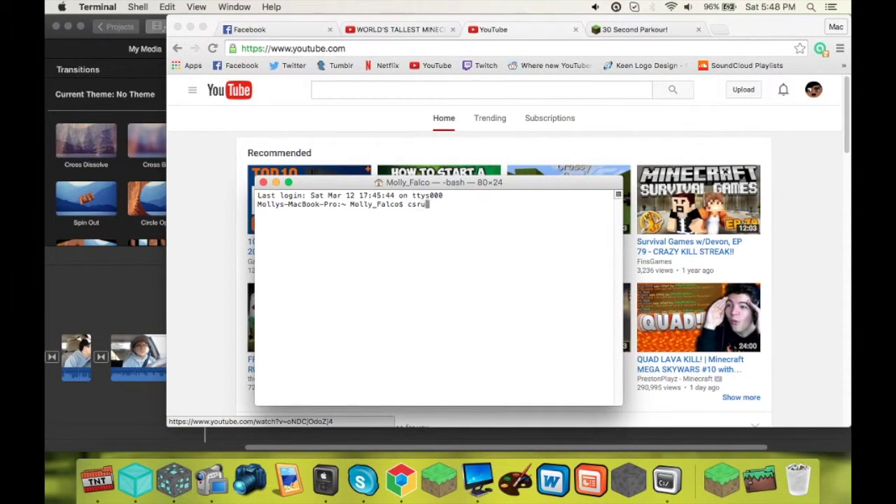
pyautogui.write('til status')
pyautogui.press('Return')
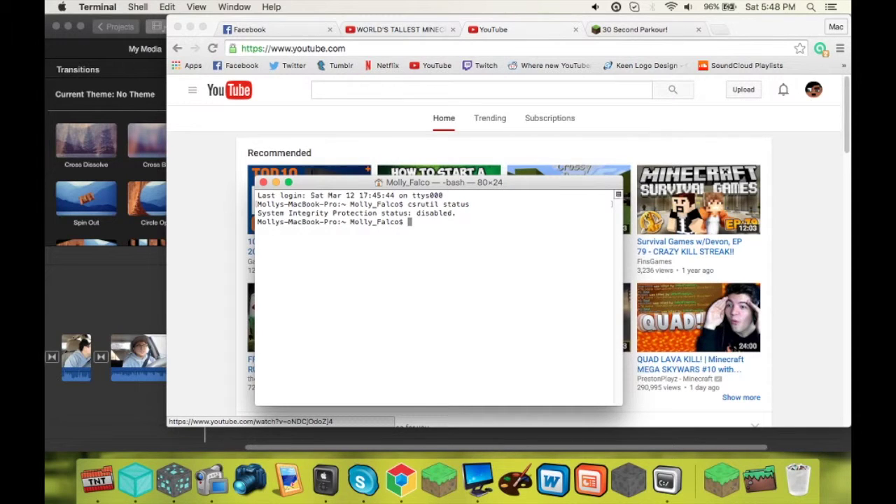
pyautogui.moveTo(417, 213); pyautogui.dragTo(452, 213)
pyautogui.click(469, 224)
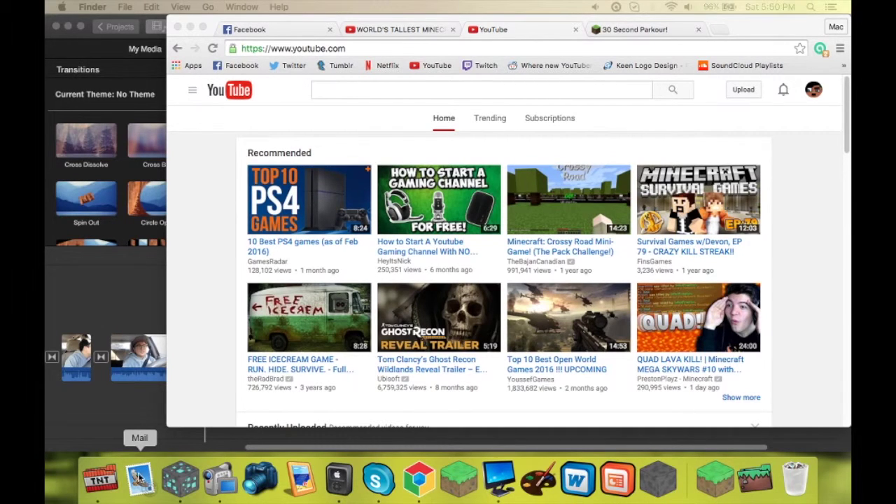
# Show the Mail application in Finder from its Dock icon and open its Info window
pyautogui.rightClick(140, 477)
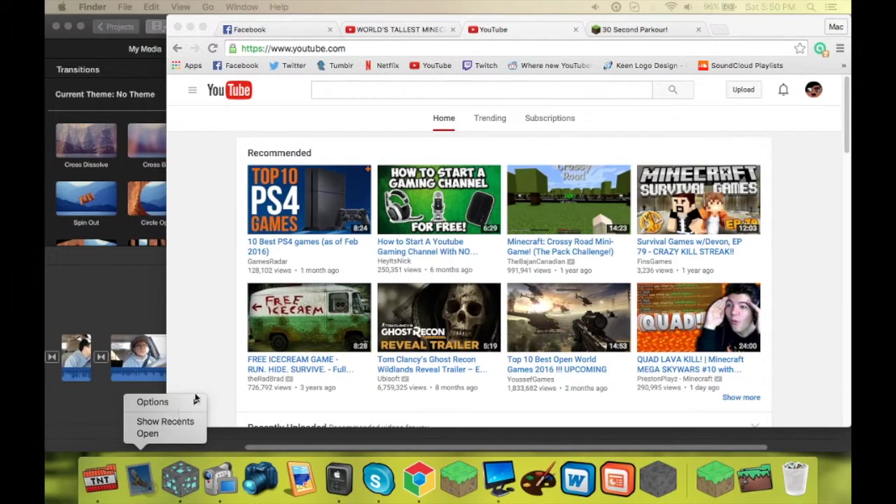
pyautogui.moveTo(194, 400)
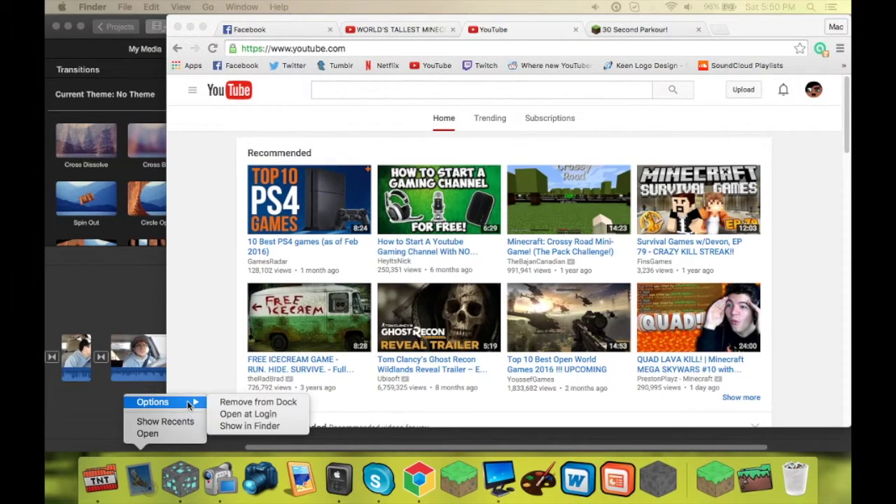
pyautogui.click(245, 426)
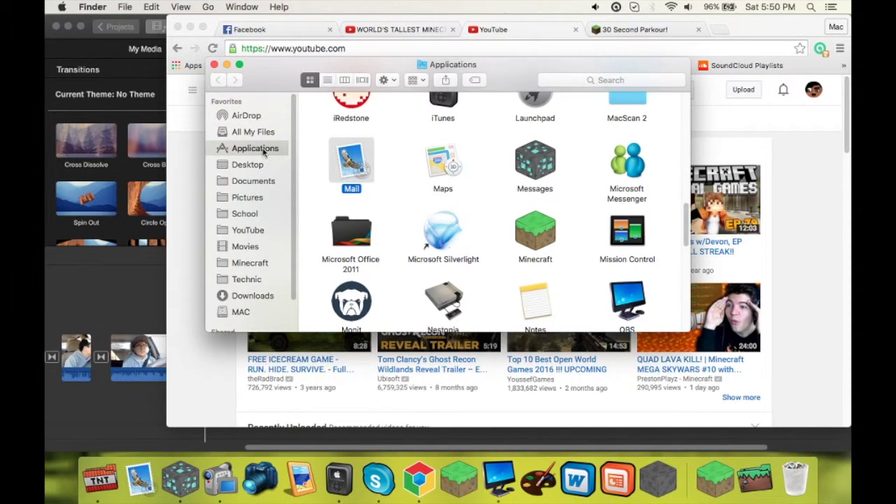
pyautogui.rightClick(362, 149)
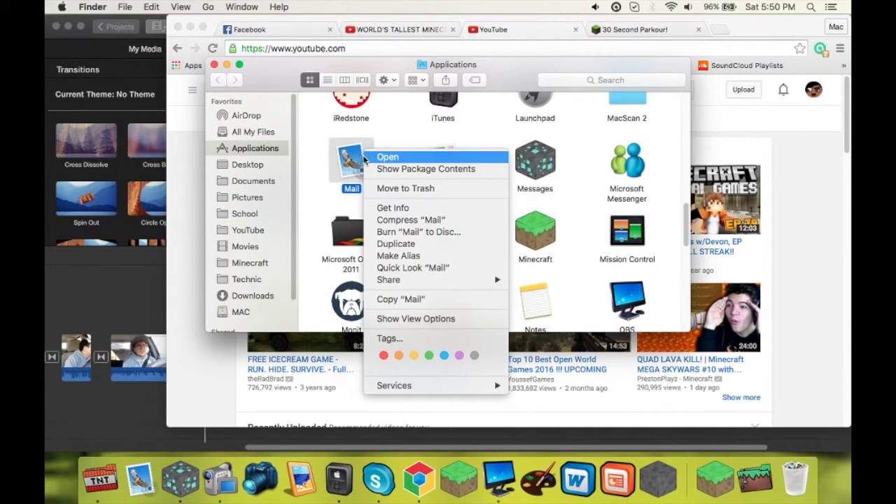
pyautogui.click(403, 207)
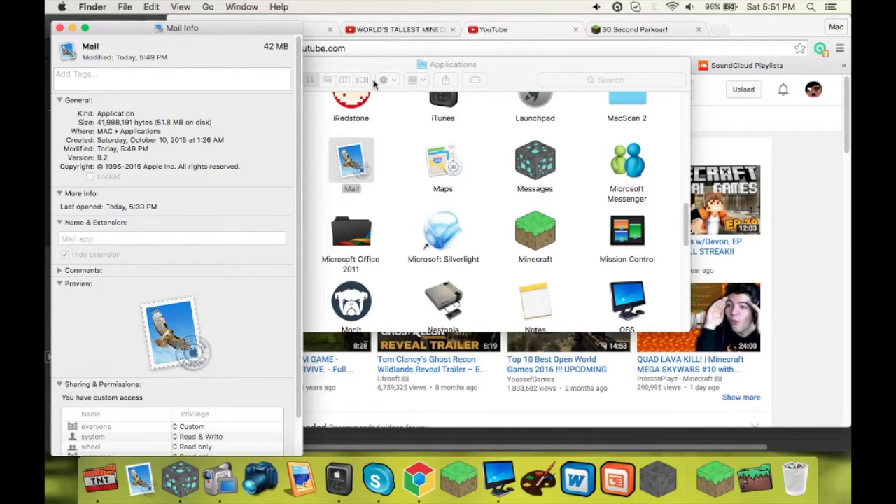
# Open a new Finder window and move it up, clear of the Mail Info preview
pyautogui.rightClick(104, 480)
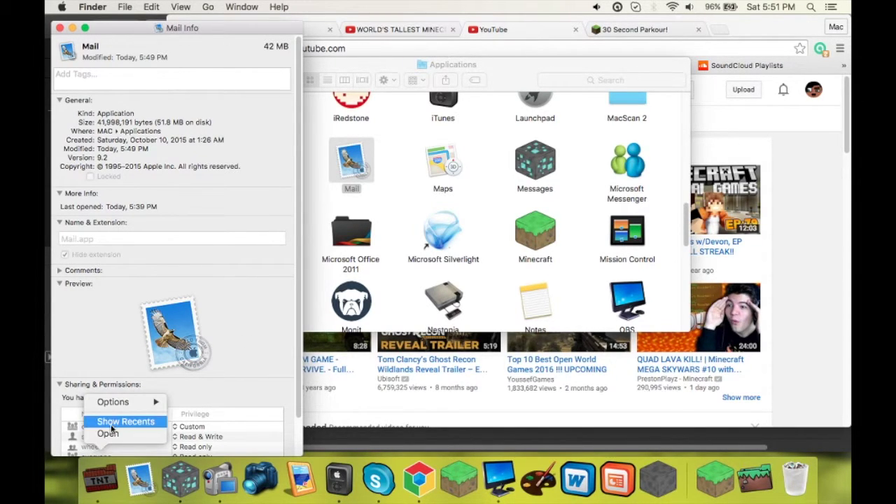
pyautogui.click(109, 492)
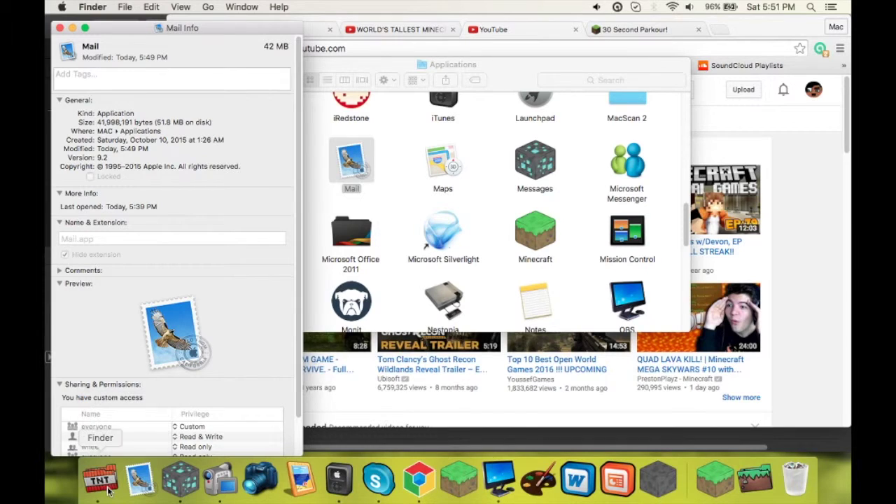
pyautogui.click(147, 6)
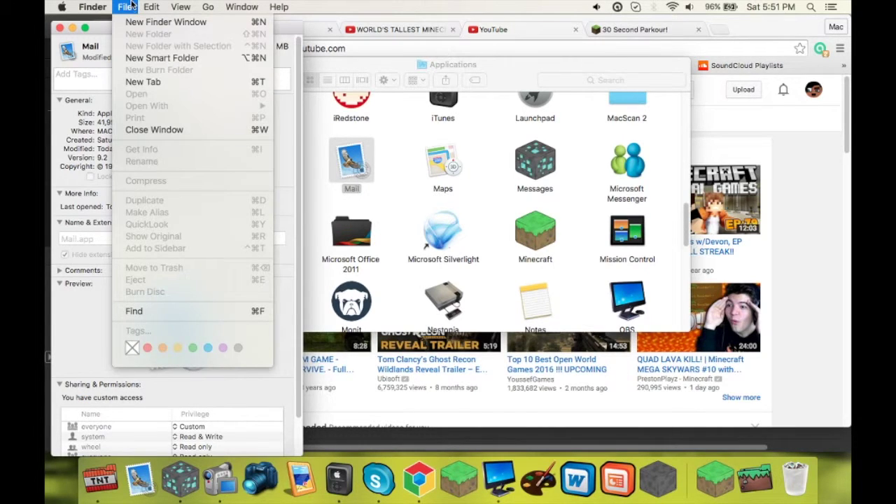
pyautogui.click(131, 28)
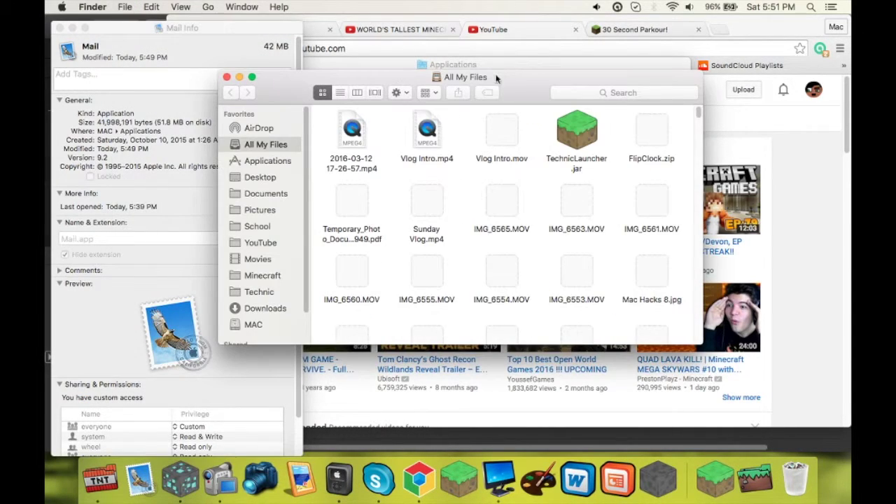
pyautogui.moveTo(364, 77); pyautogui.dragTo(394, 35)
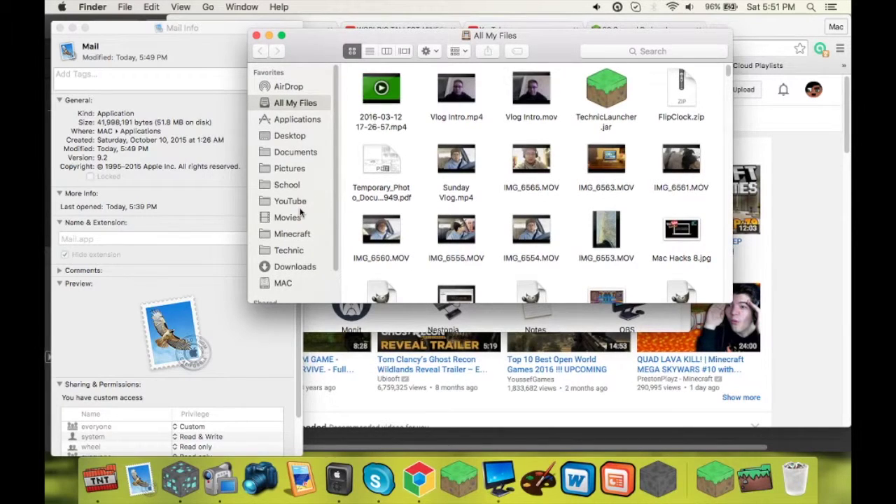
# Go to the 3D folder inside Pictures, Icons, PNGs
pyautogui.click(288, 169)
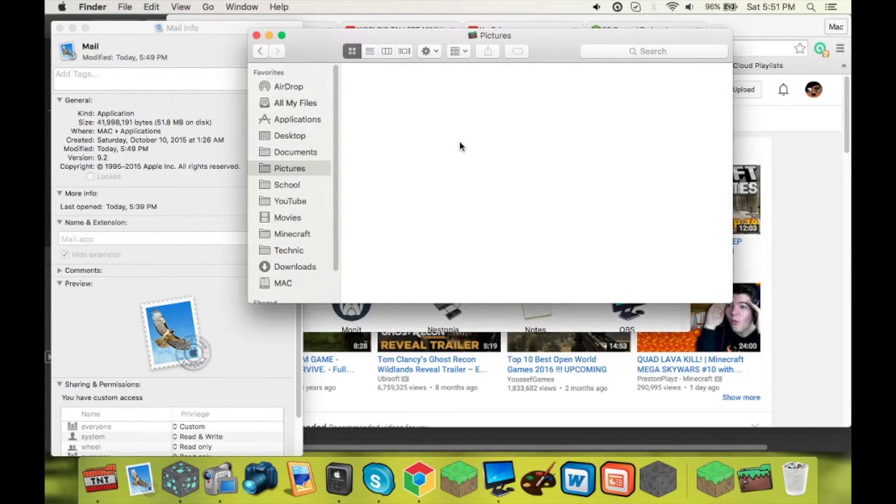
pyautogui.scroll(-2, 455, 147)
pyautogui.doubleClick(475, 177)
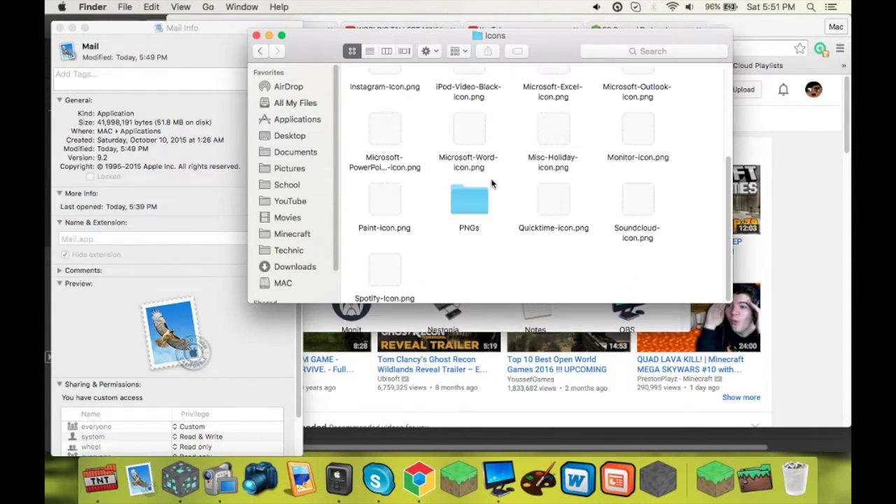
pyautogui.click(470, 203)
pyautogui.doubleClick(471, 204)
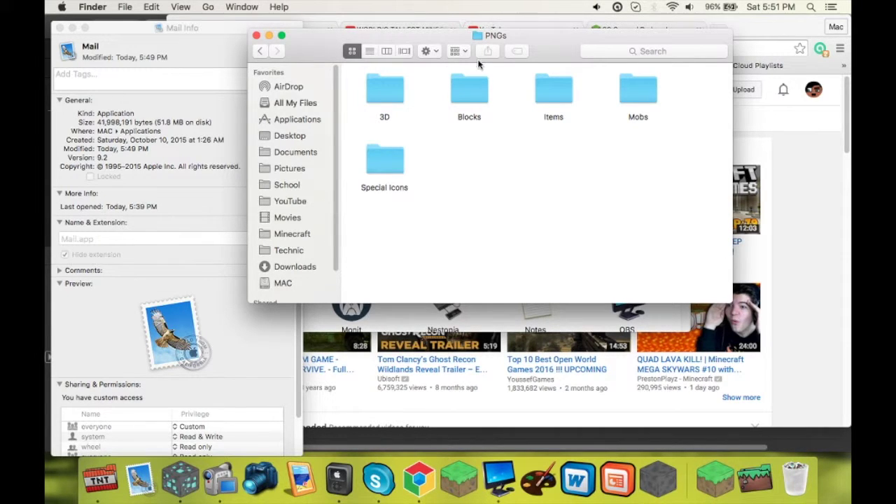
pyautogui.doubleClick(385, 91)
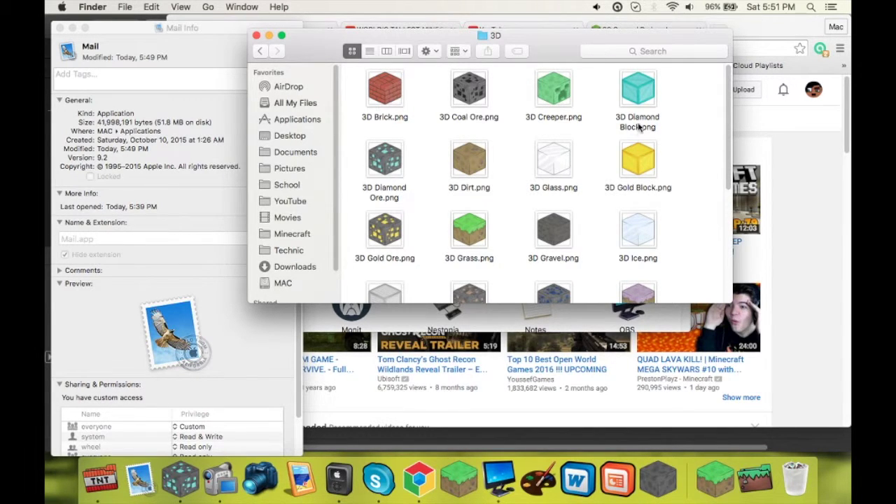
# Open 3D Diamond Block.png in Preview, copy the entire image, and close Preview and the 3D folder window
pyautogui.click(641, 84)
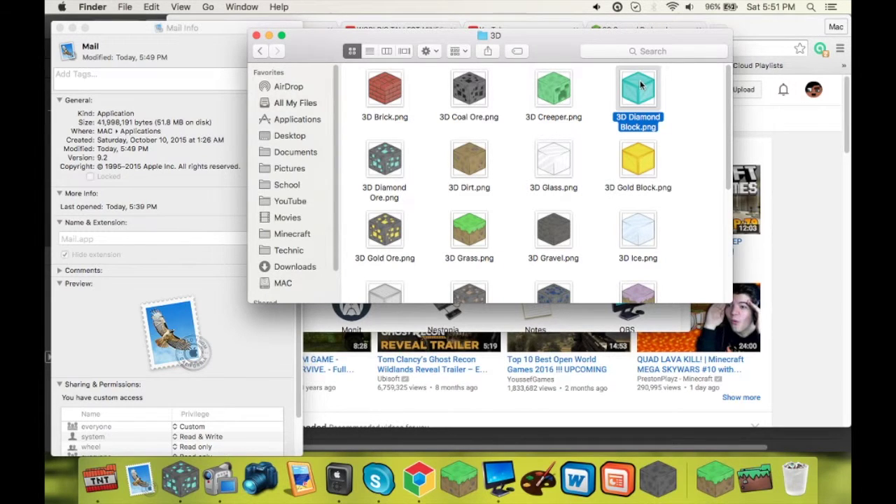
pyautogui.moveTo(641, 84); pyautogui.dragTo(671, 487)
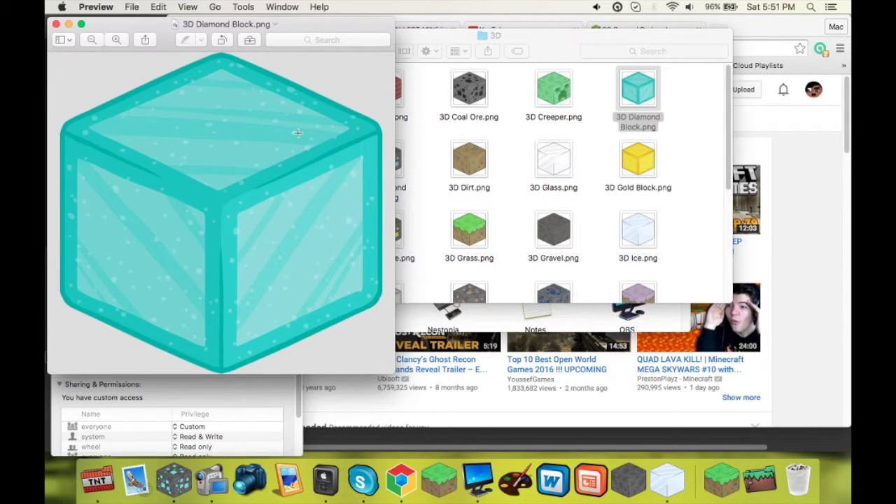
pyautogui.press('super+a')
pyautogui.press('super+q')
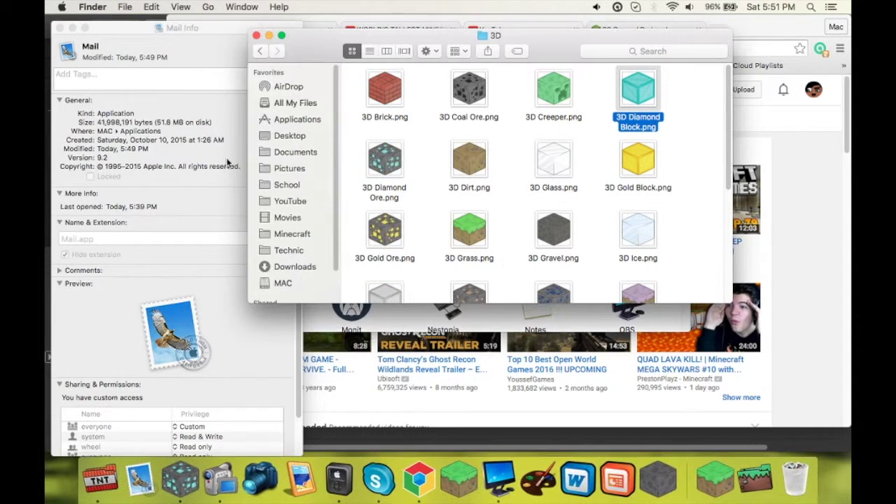
pyautogui.click(257, 35)
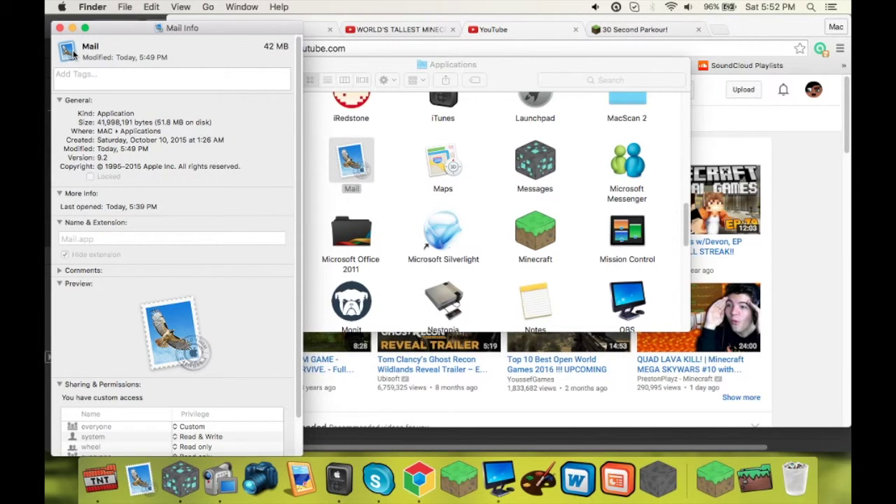
# Paste the copied diamond block as Mail's icon, authorize the change with the account password, and close the Info window
pyautogui.press('super+v')
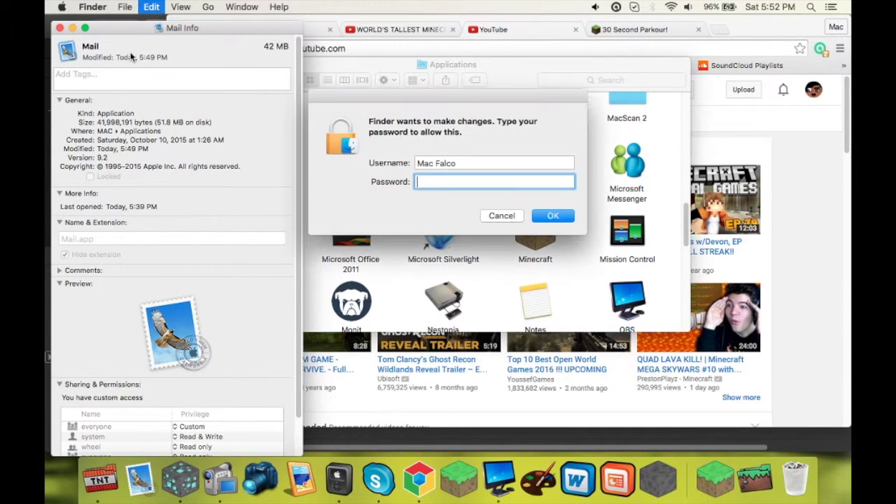
pyautogui.write('••••••')
pyautogui.press('Return')
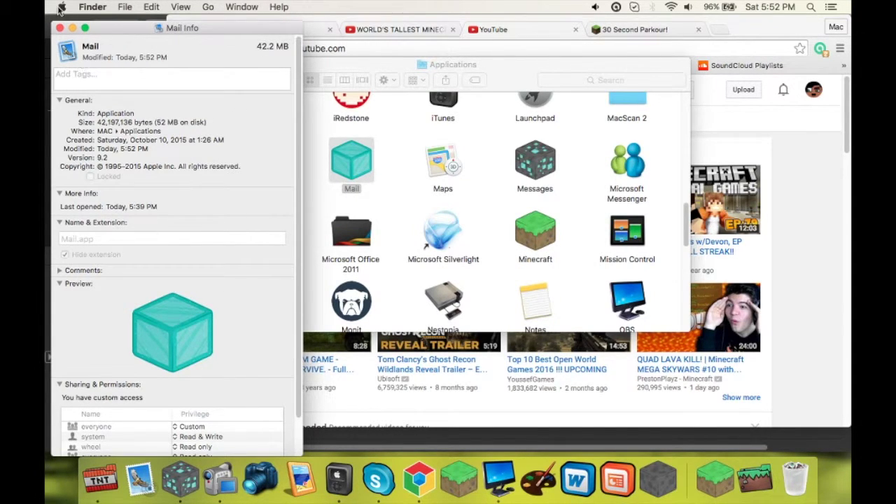
pyautogui.click(60, 28)
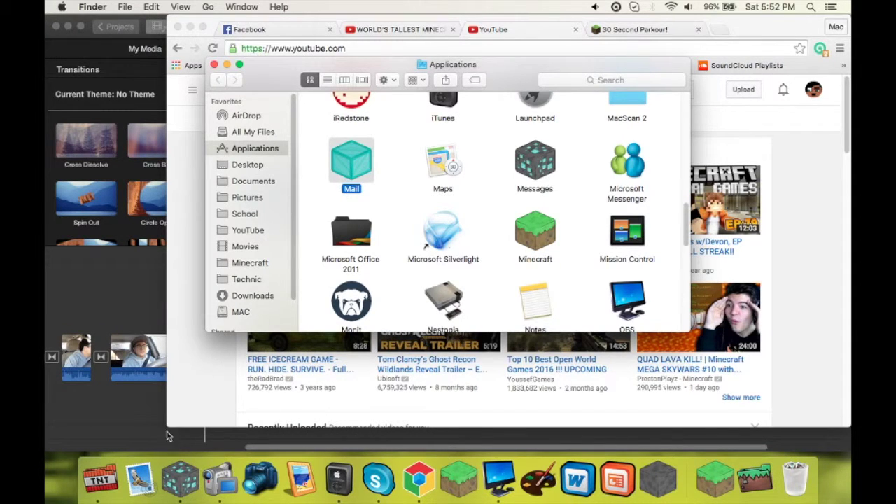
# Remove Mail from the Dock and add it back from the Applications folder to refresh its icon
pyautogui.rightClick(139, 480)
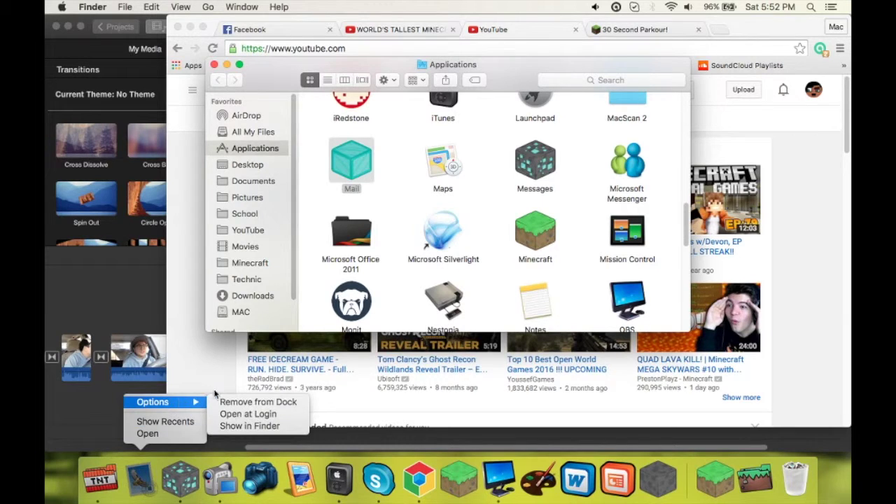
pyautogui.click(287, 232)
pyautogui.moveTo(338, 161); pyautogui.dragTo(126, 483)
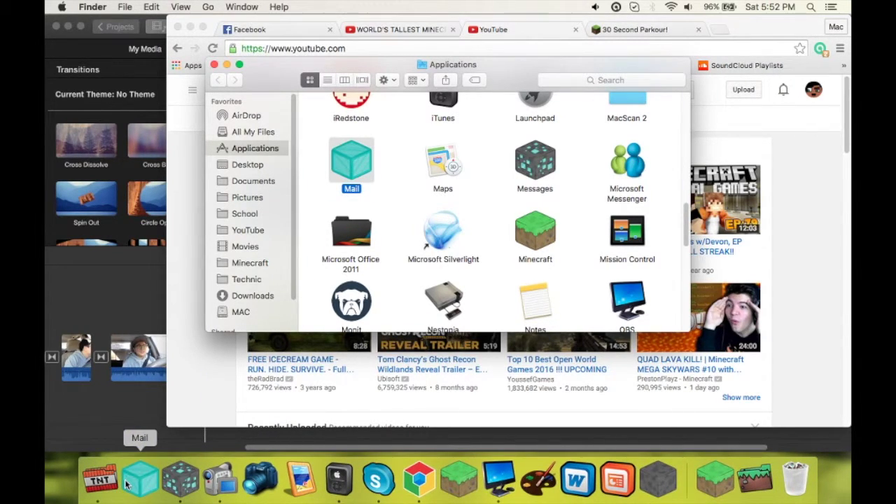
pyautogui.click(316, 227)
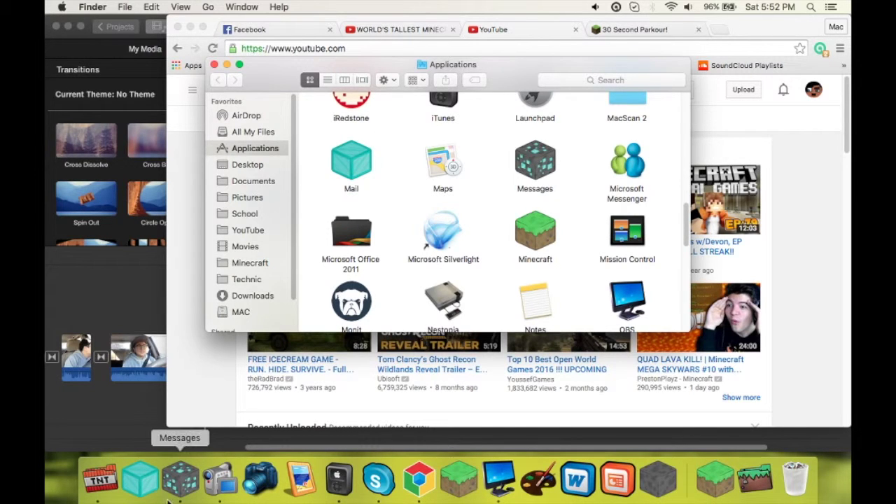
# Review the Dock options available for the Mail icon
pyautogui.rightClick(141, 492)
pyautogui.moveTo(172, 402)
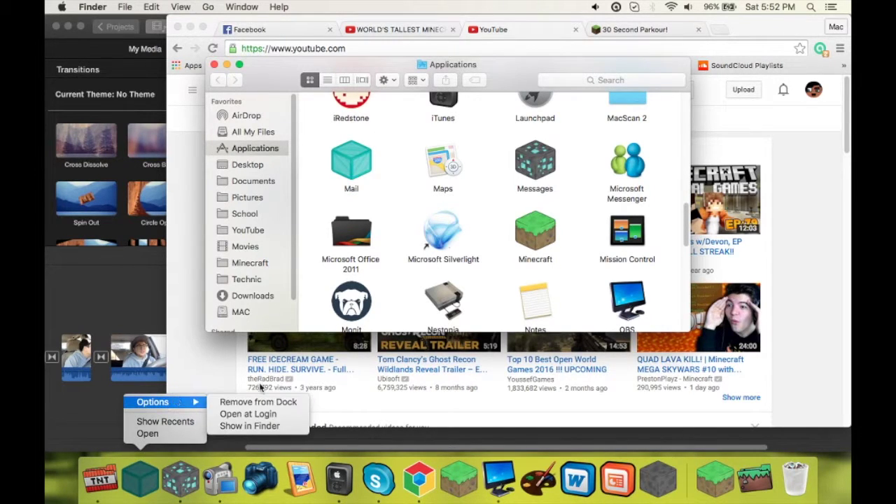
pyautogui.click(266, 430)
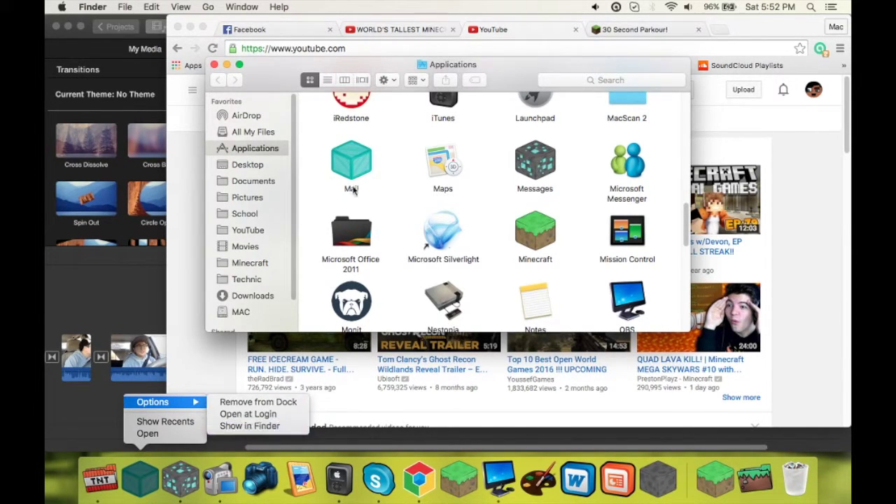
# Copy Mail's custom icon from its Info window and remove it to restore the default Mail icon
pyautogui.rightClick(359, 147)
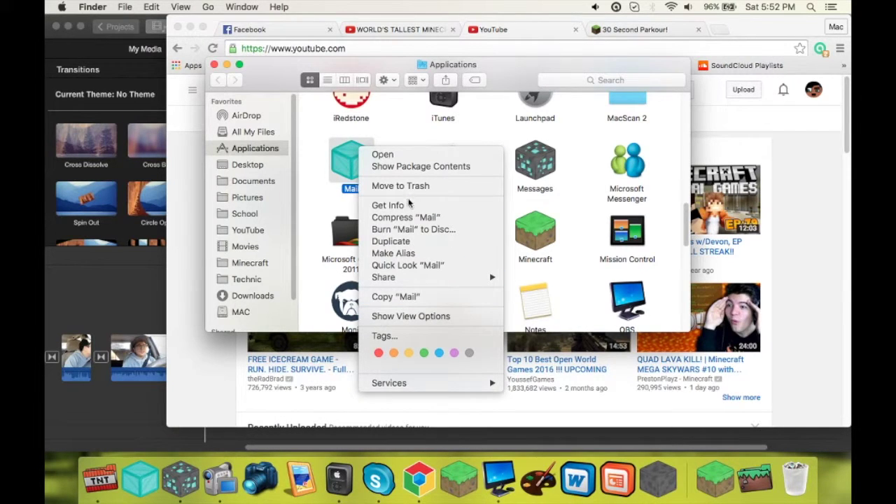
pyautogui.click(392, 205)
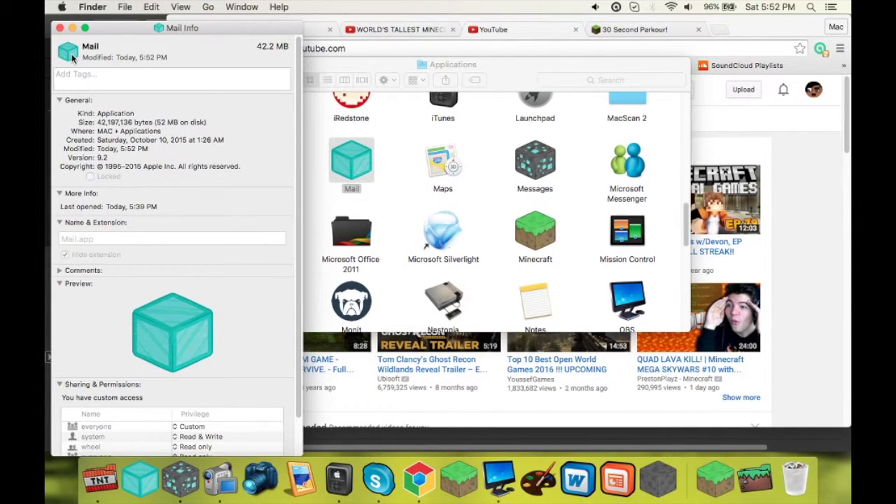
pyautogui.click(72, 58)
pyautogui.press('super+c')
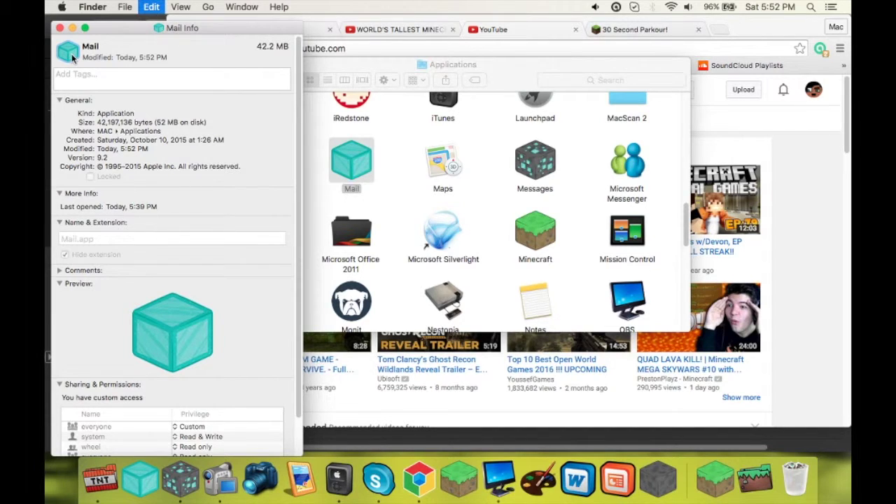
pyautogui.press('Return')
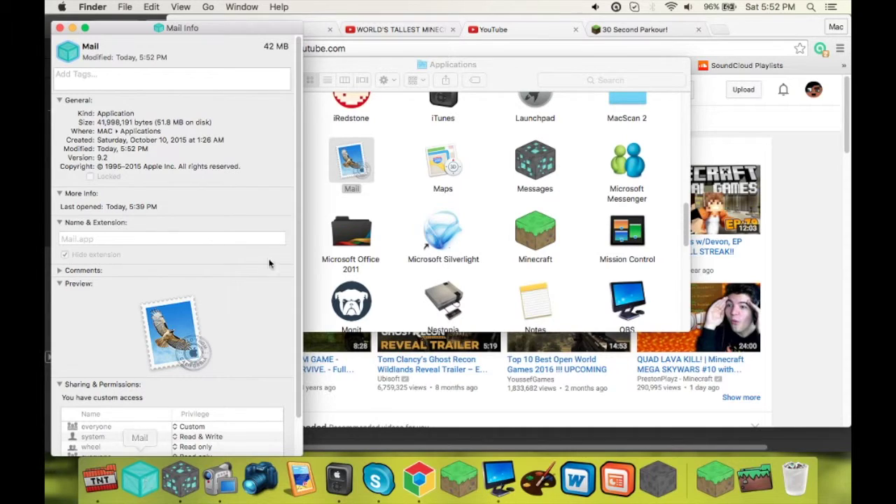
# Paste the copied diamond block back as Mail's icon, authorizing with the account password, and close the Info window
pyautogui.click(76, 50)
pyautogui.press('super+v')
pyautogui.write('••••')
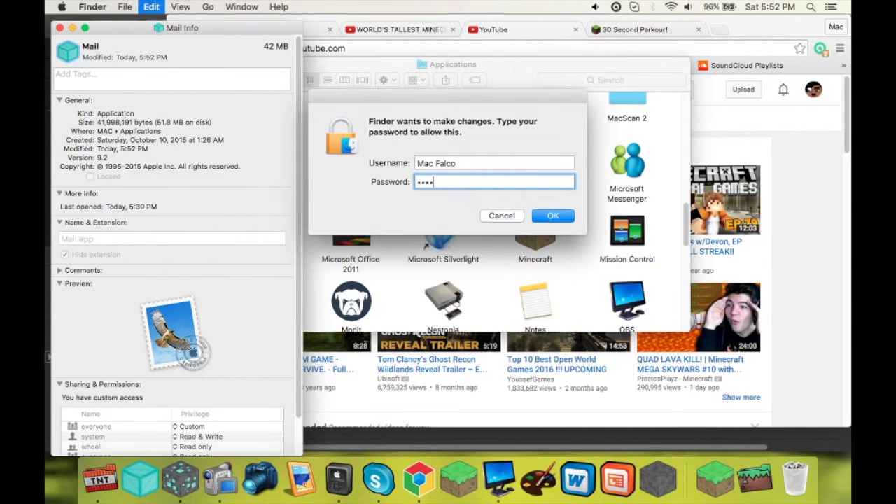
pyautogui.press('Return')
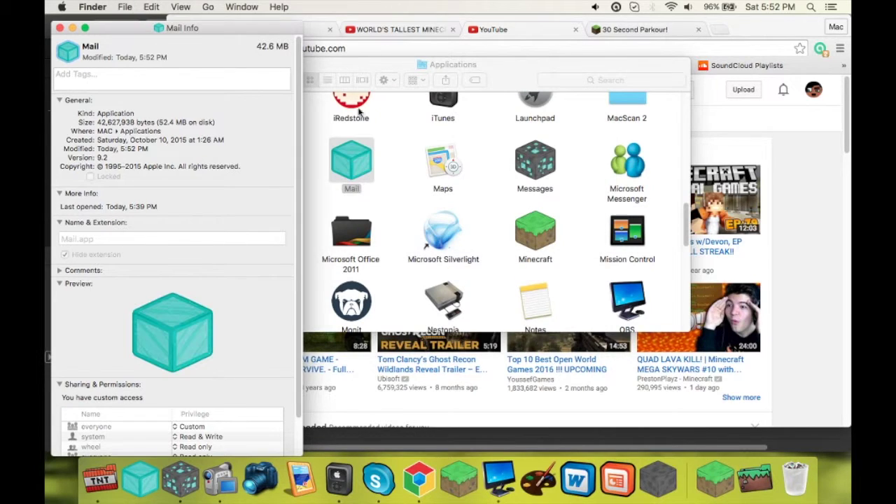
pyautogui.click(60, 28)
pyautogui.click(412, 181)
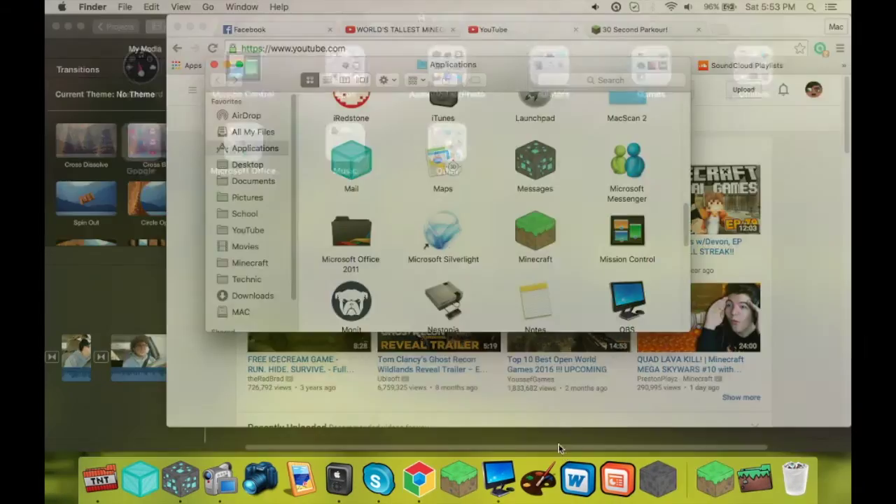
# Look through the app icons in Launchpad's Games and Other folders and return to the YouTube window in Chrome
pyautogui.click(657, 479)
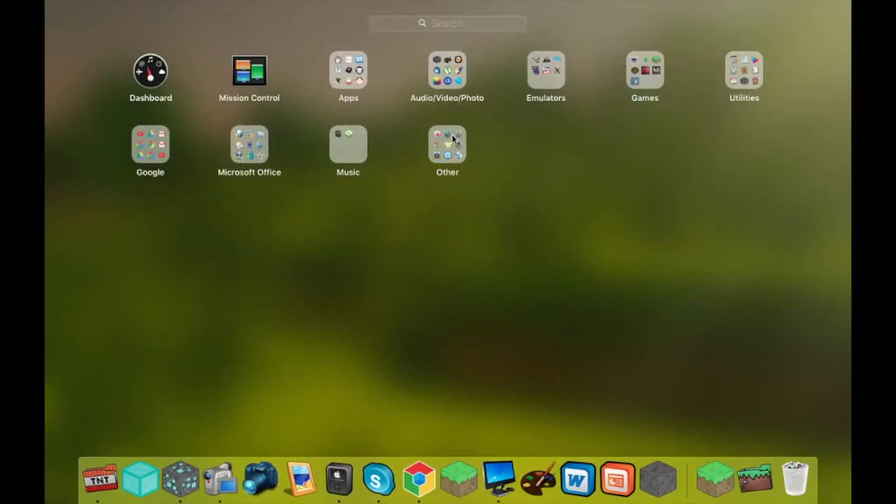
pyautogui.click(640, 70)
pyautogui.click(635, 67)
pyautogui.click(441, 155)
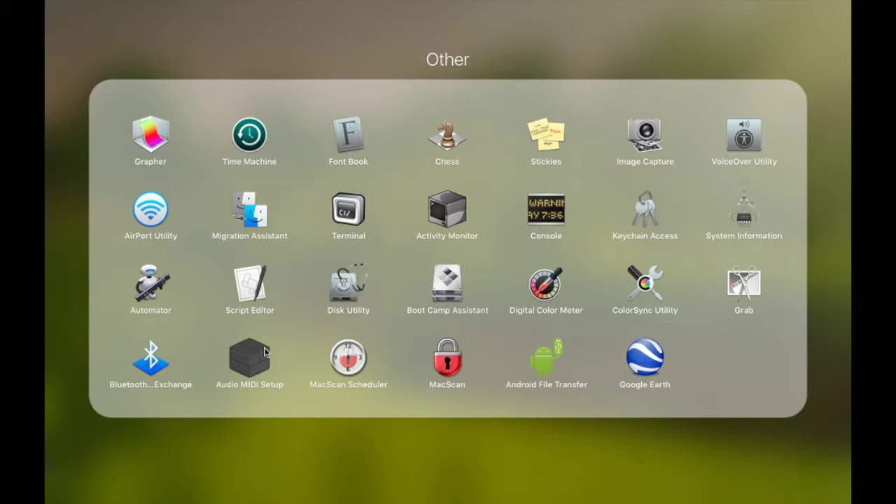
pyautogui.press('F3')
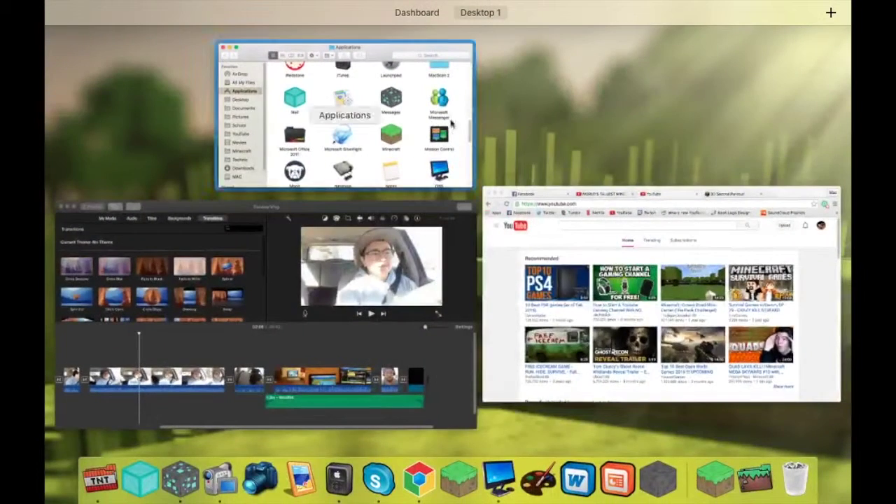
pyautogui.click(661, 295)
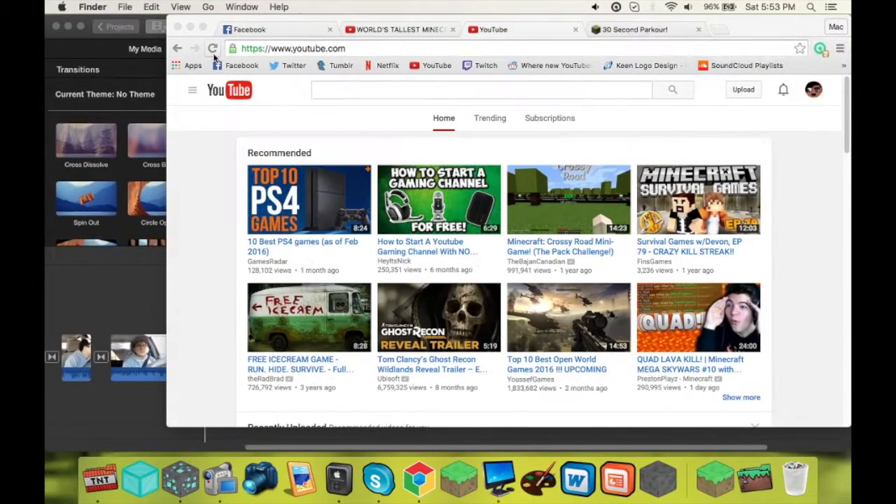